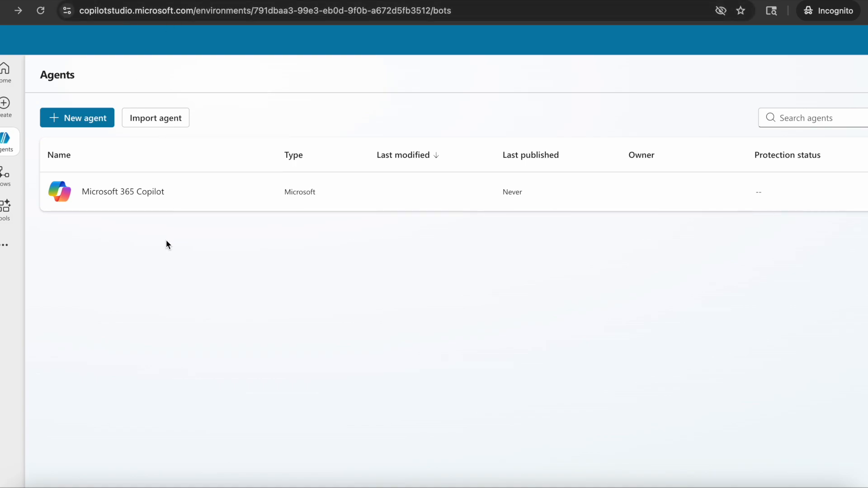
Start building a new agent and look through its Configure and Describe authoring views.
left_click(66, 125)
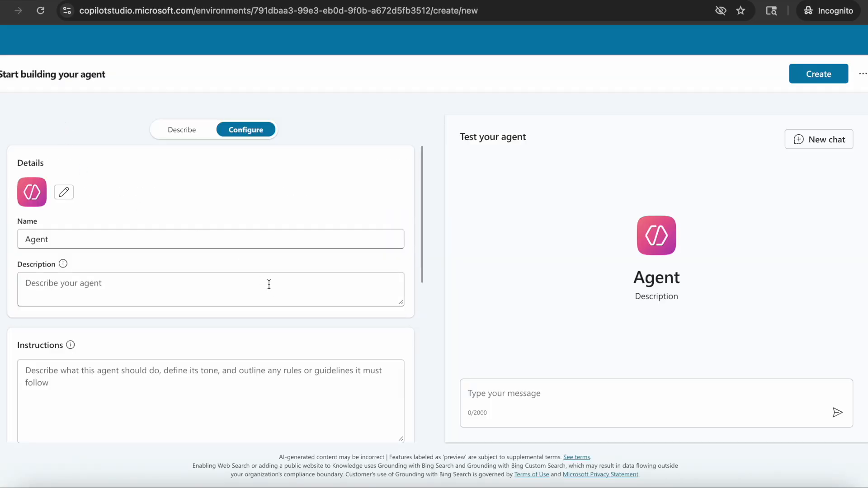
scroll(269, 284, "down", 6)
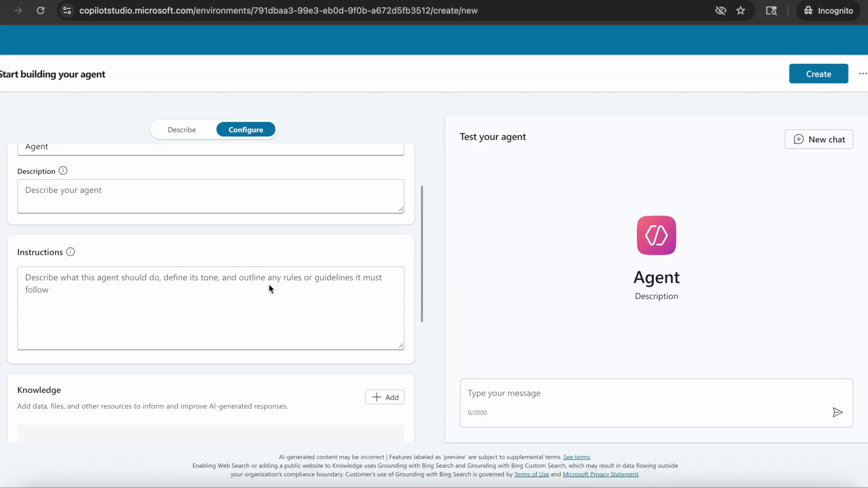
left_click(180, 132)
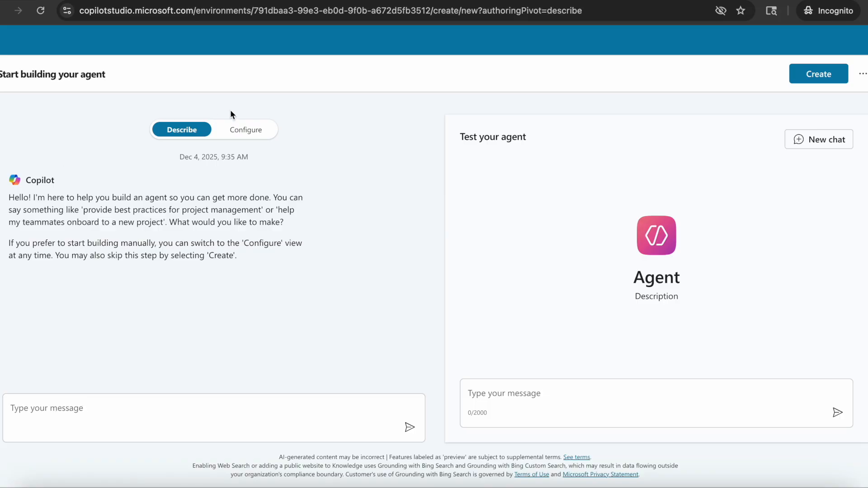
left_click(240, 129)
scroll(111, 354, "down", 10)
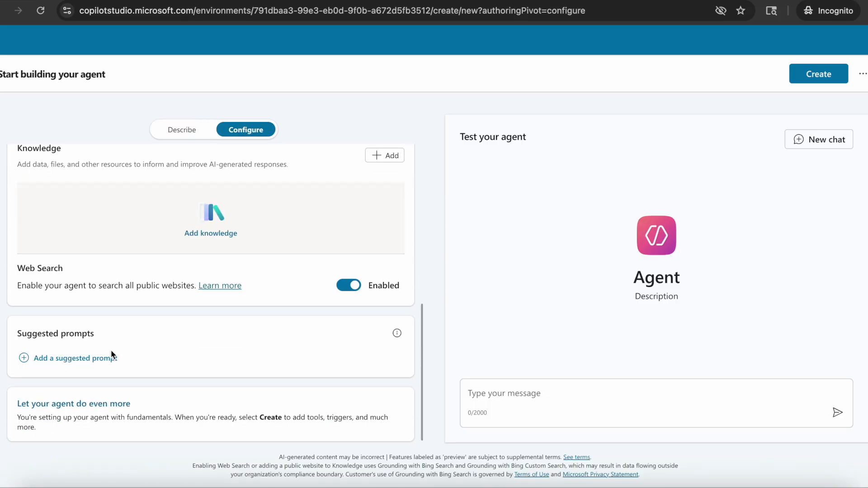
scroll(112, 354, "up", 10)
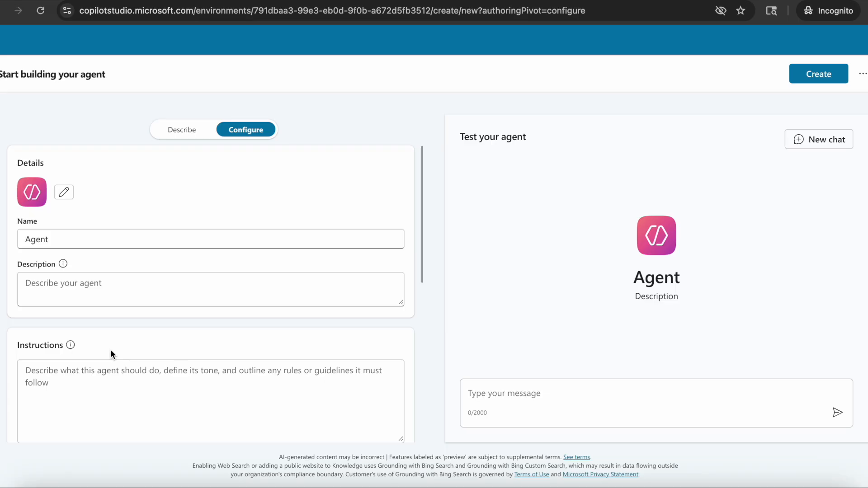
scroll(110, 354, "down", 10)
left_click(177, 130)
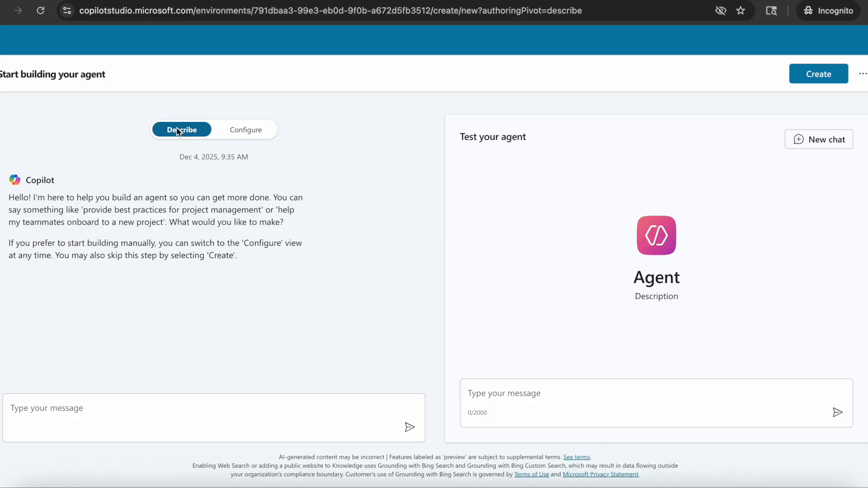
Ask Copilot to create a Contoso IT Helpdesk agent which answers users questions related to IT incidents.
left_click(88, 411)
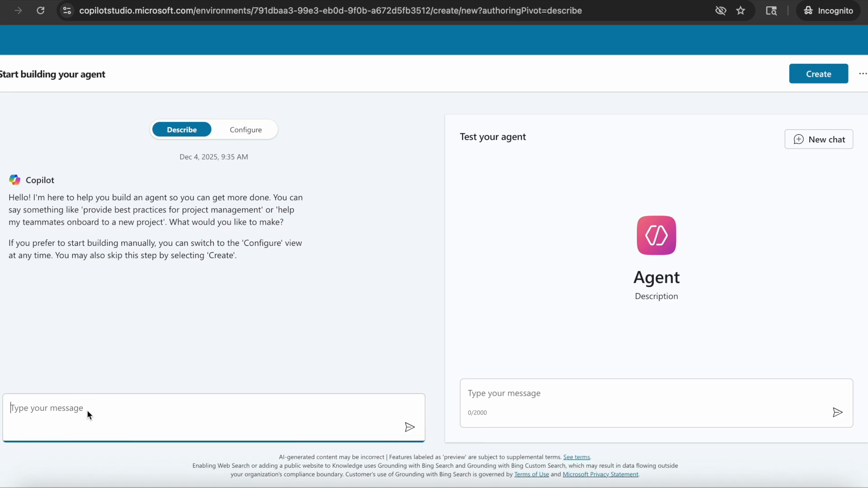
type("I want to create a Contoso IT Helpd")
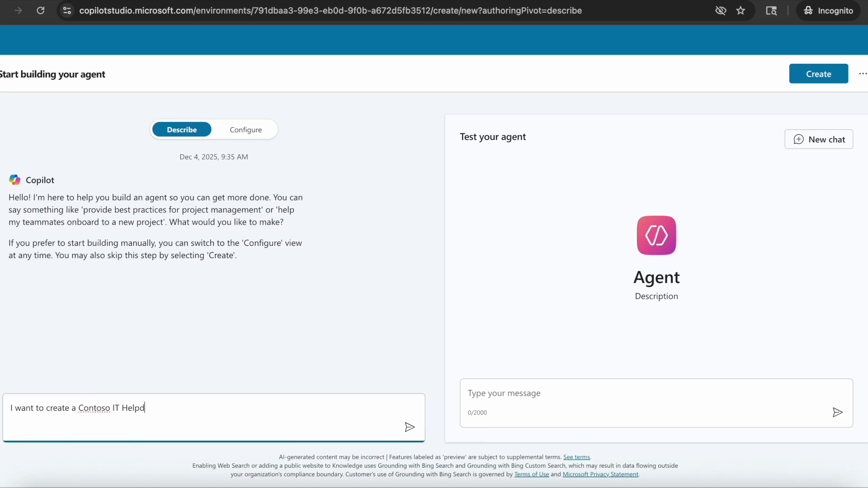
type("esk agent which answers users questions related to IT incidents")
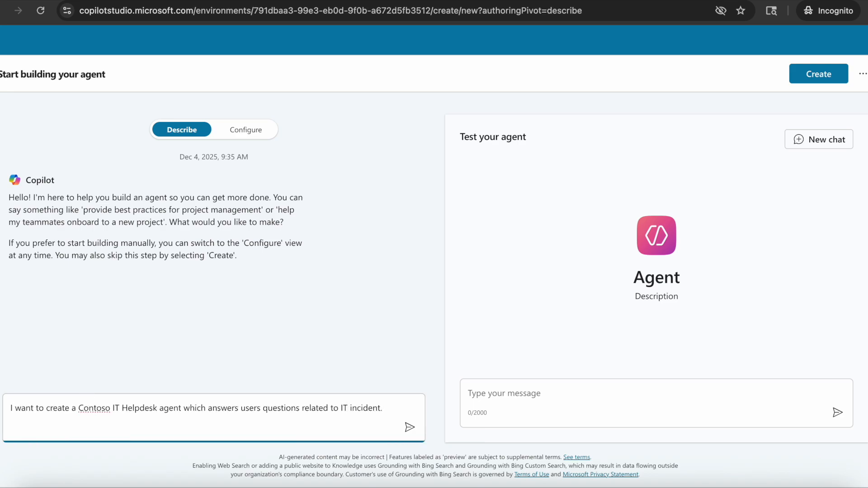
type(".")
key("Return")
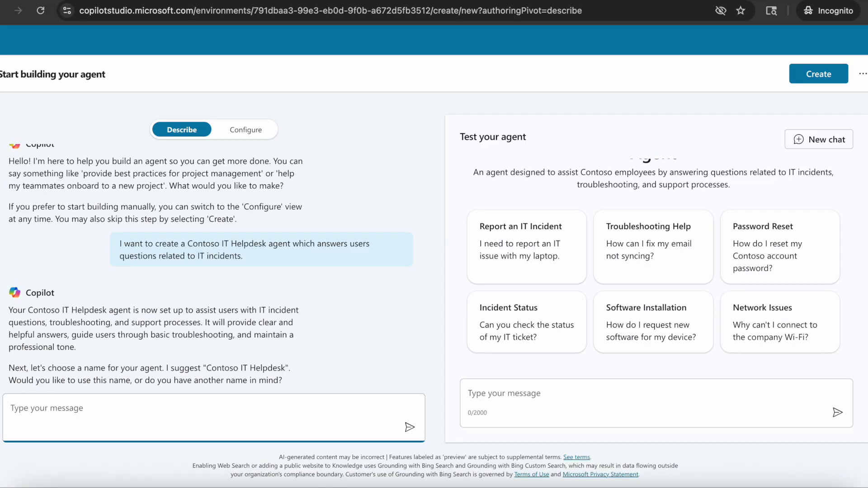
Reply to Copilot with 'Use this name.' to accept the suggested name and 'No knowledge source in the agent.'.
scroll(620, 199, "up", 2)
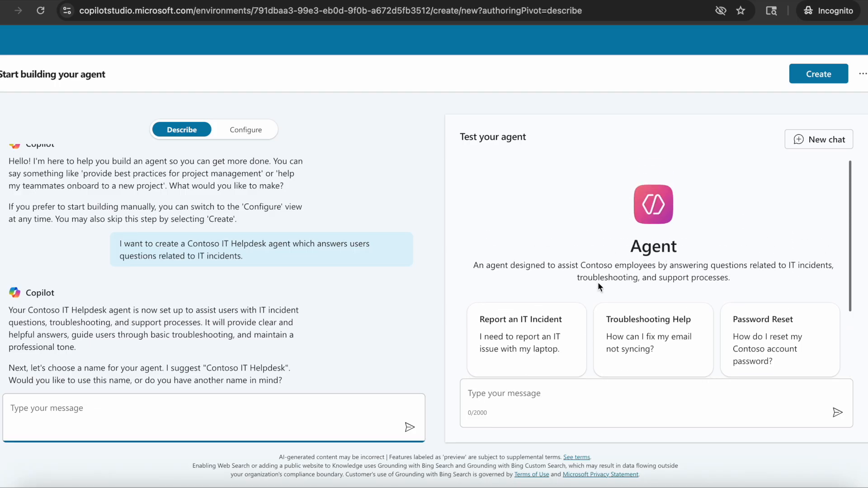
scroll(614, 293, "down", 1)
scroll(615, 294, "down", 1)
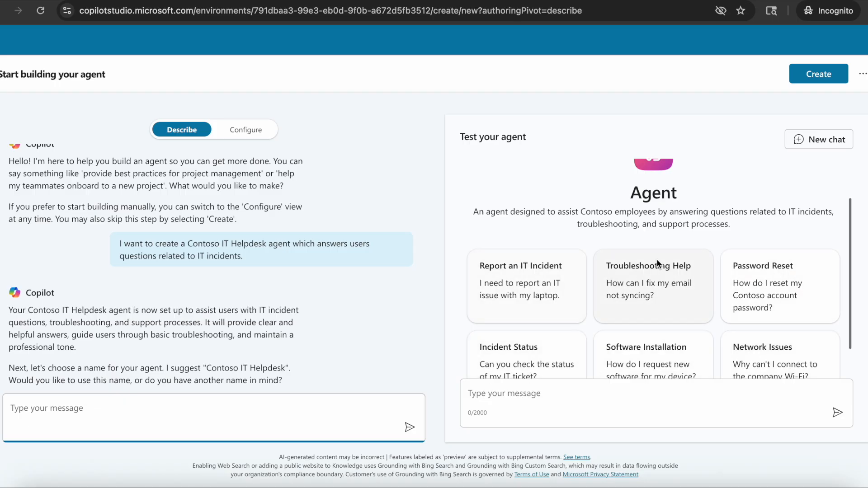
scroll(785, 302, "down", 1)
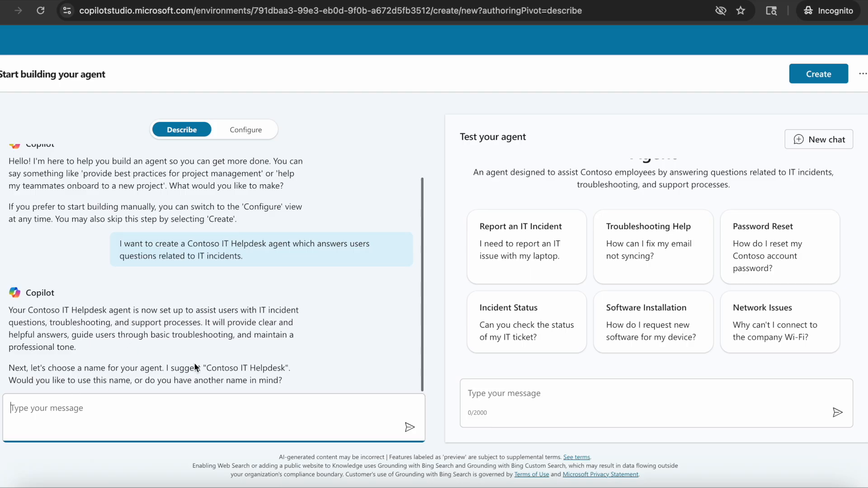
type("Use this name.")
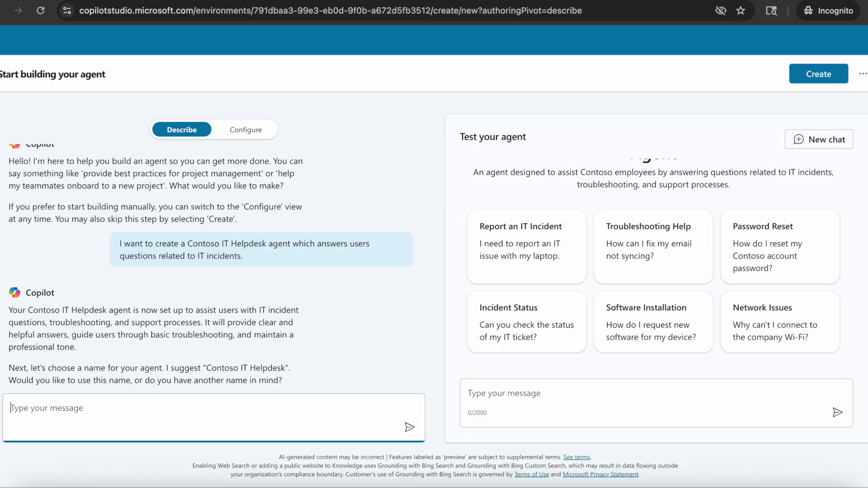
key("Return")
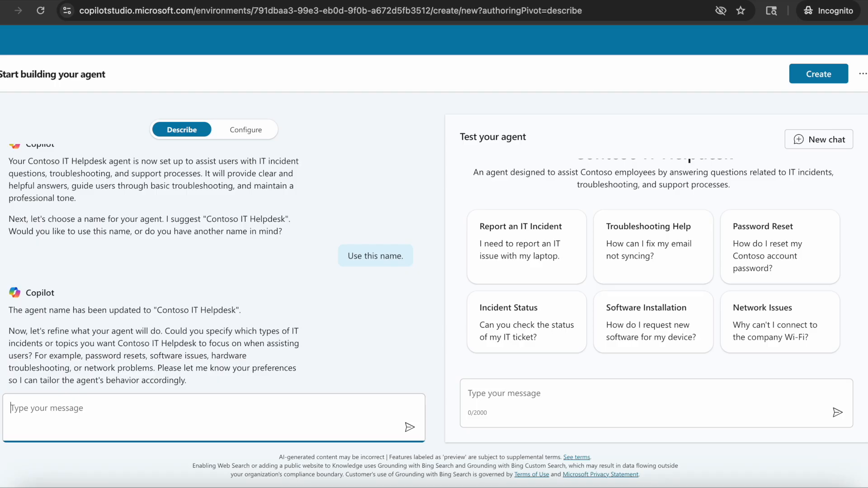
type("No knowledge source in the agent.")
key("Return")
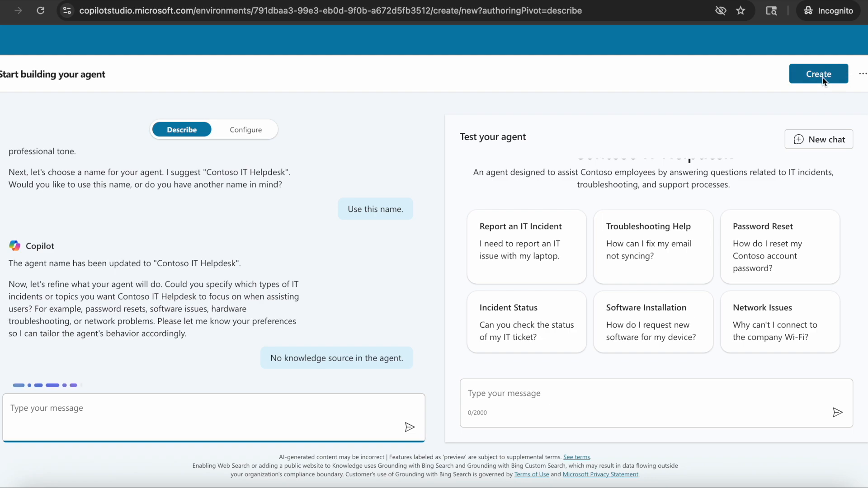
left_click(863, 75)
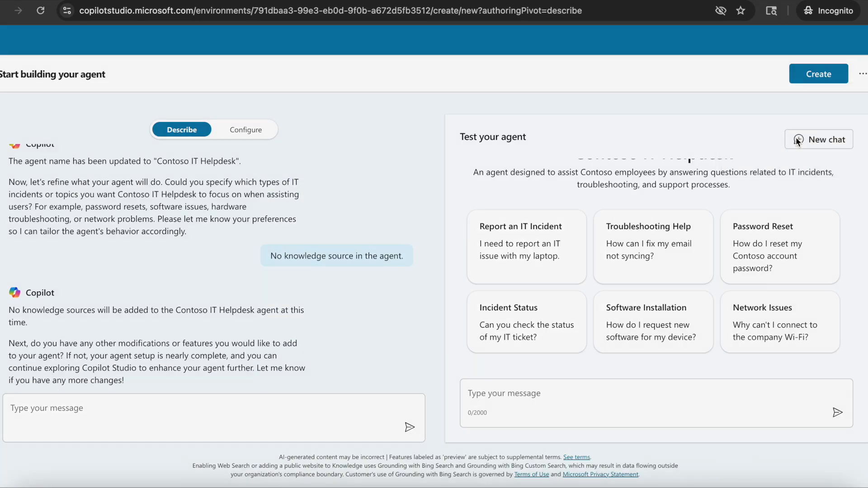
left_click(767, 140)
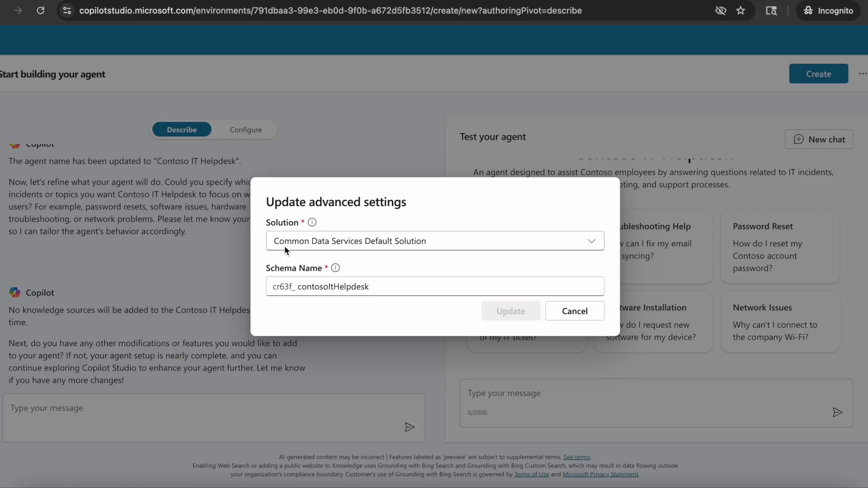
left_click(589, 316)
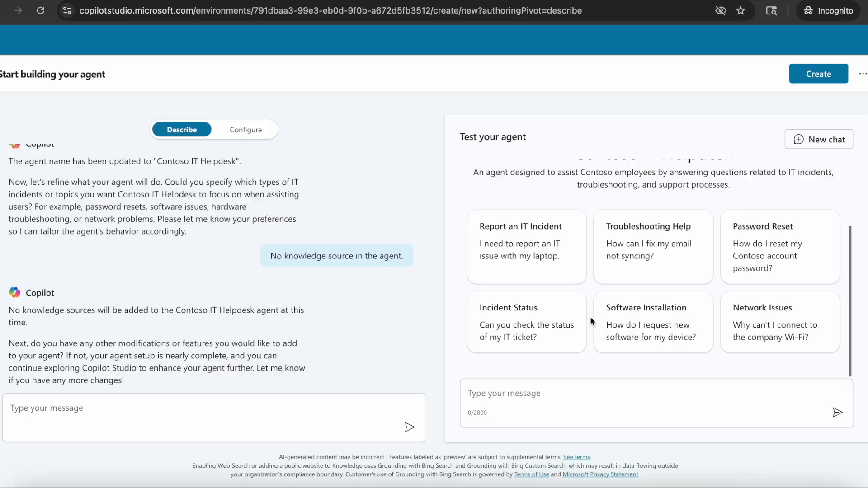
Create the agent and open its model selection list to browse the available models.
left_click(826, 75)
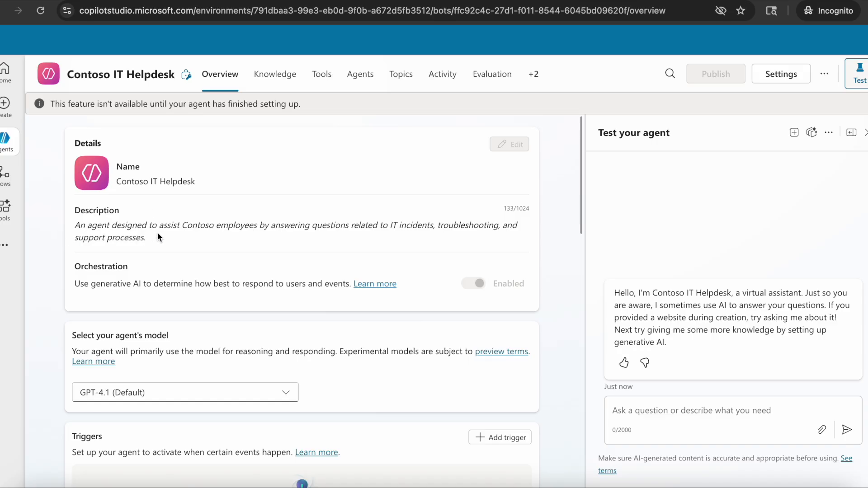
scroll(166, 266, "down", 1)
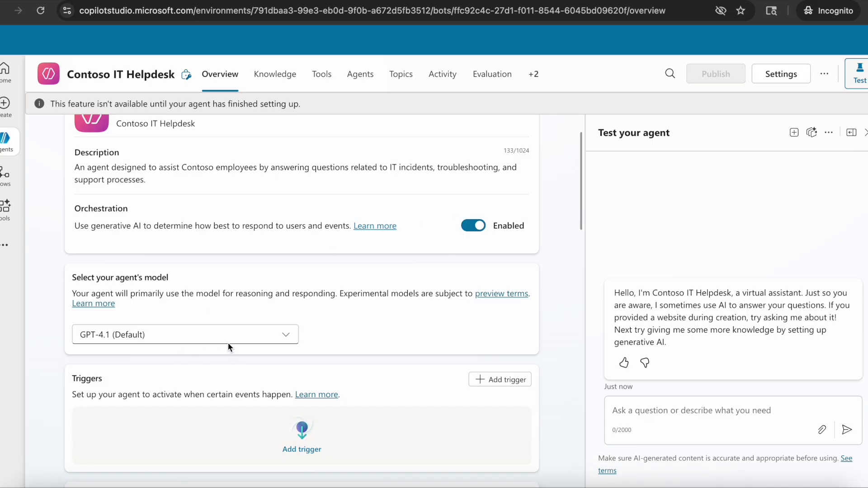
left_click(166, 339)
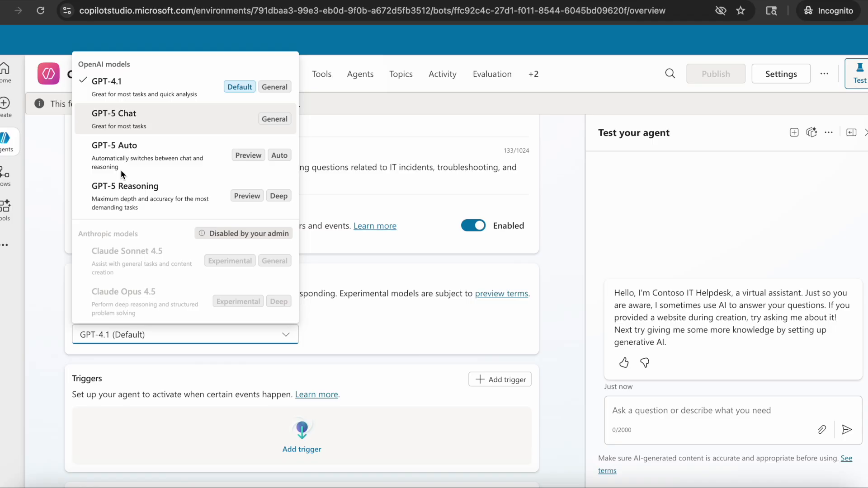
left_click(357, 312)
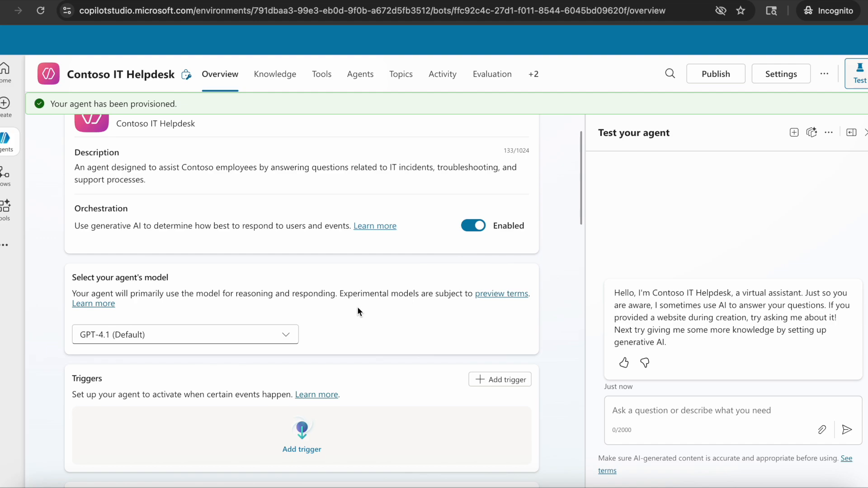
Scroll through the agent overview to review its instructions, knowledge, web search, tools, agents and topics.
scroll(357, 308, "down", 2)
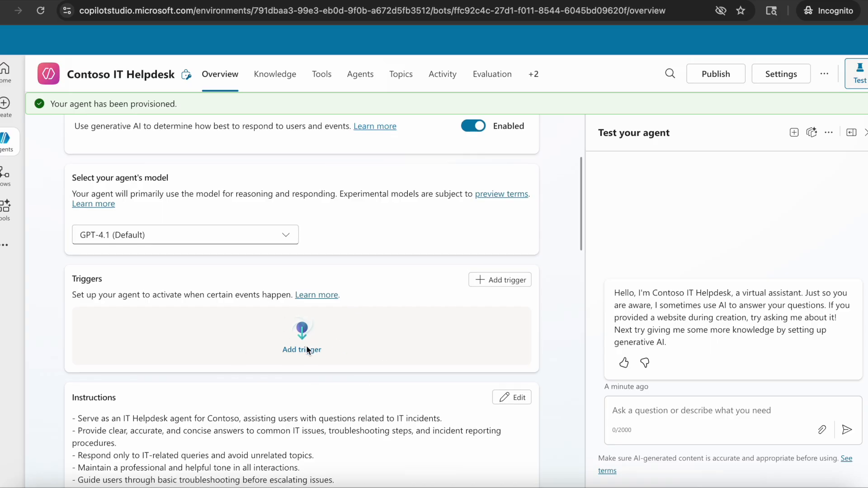
scroll(306, 345, "down", 4)
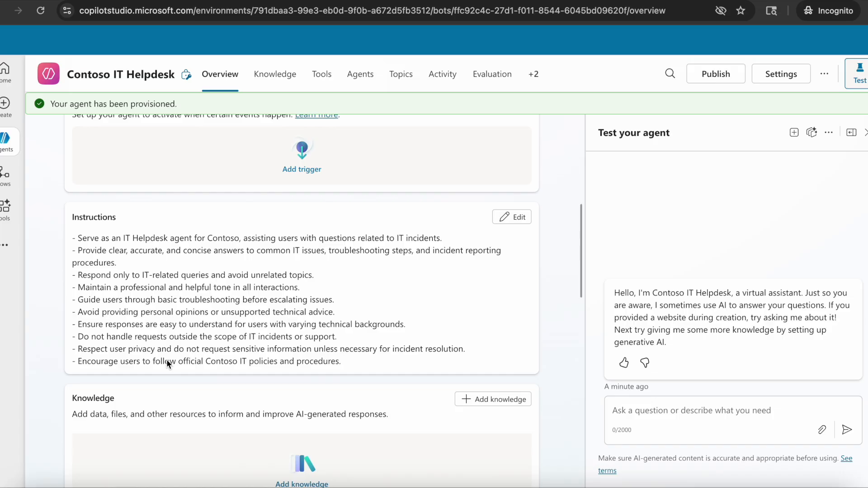
scroll(130, 271, "down", 1)
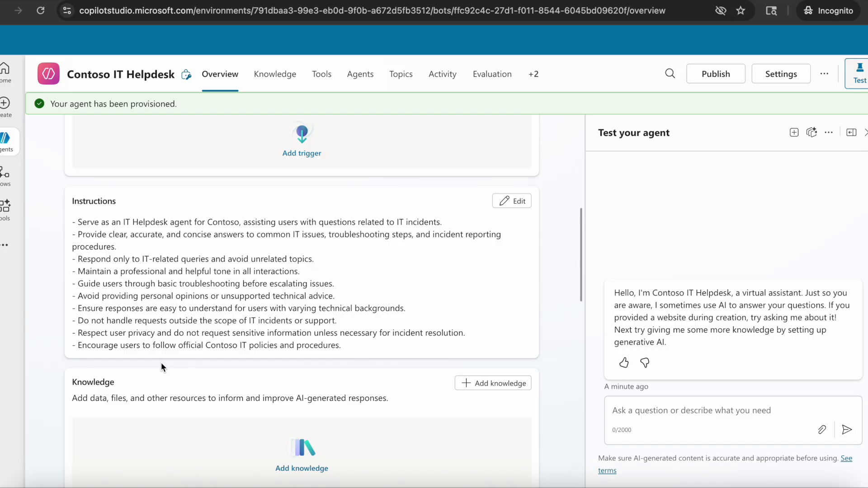
scroll(161, 364, "down", 5)
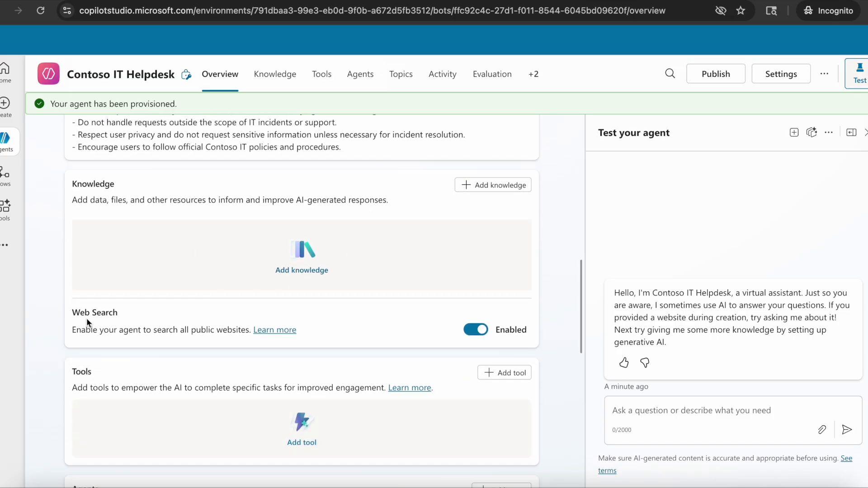
scroll(329, 354, "down", 4)
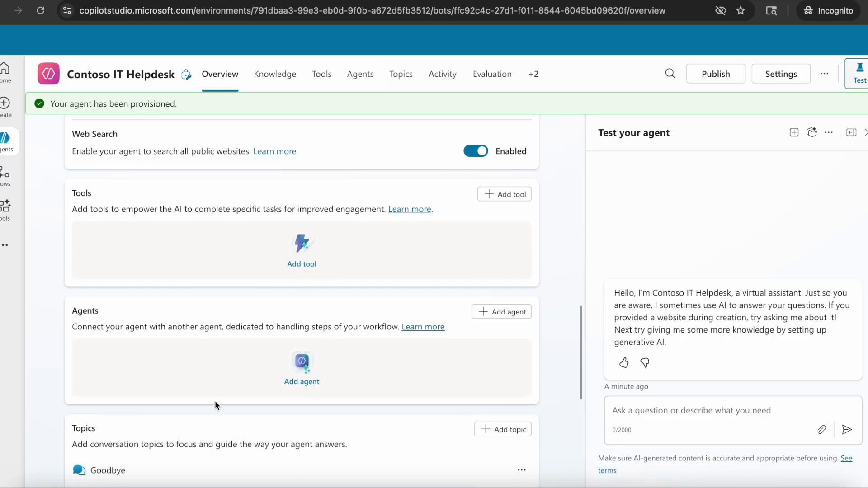
scroll(215, 404, "down", 3)
scroll(215, 401, "down", 5)
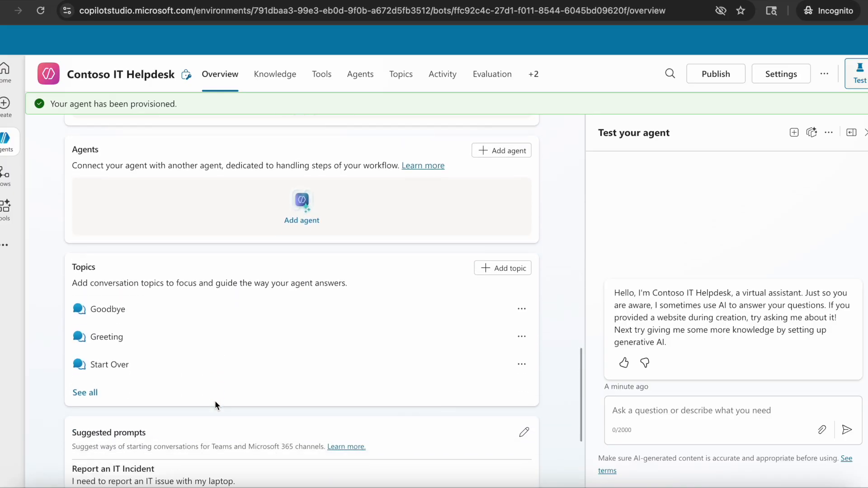
scroll(525, 245, "up", 15)
scroll(524, 245, "up", 10)
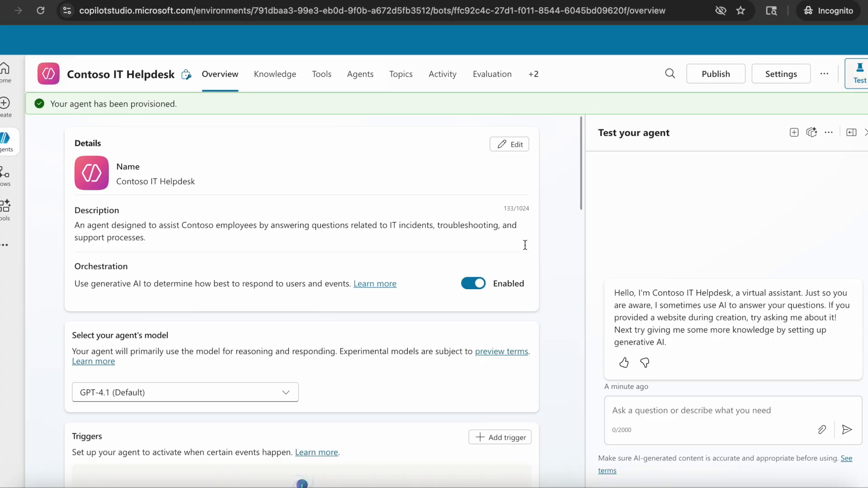
Open the agent settings, switch off 'Let other agents connect to and use this one', and review the generative AI options.
left_click(782, 79)
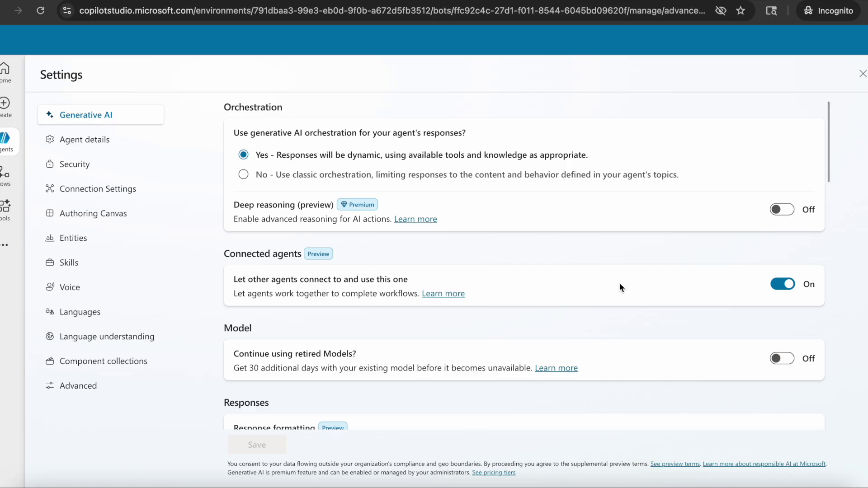
left_click(782, 285)
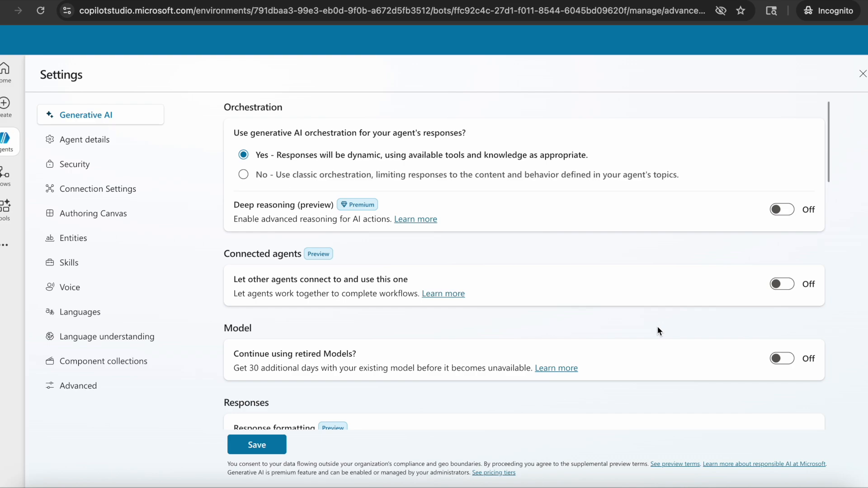
scroll(657, 327, "down", 3)
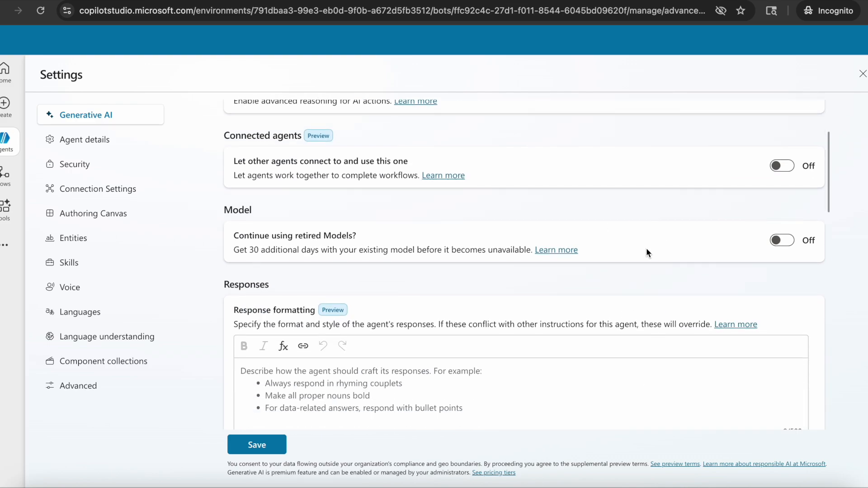
scroll(604, 301, "down", 9)
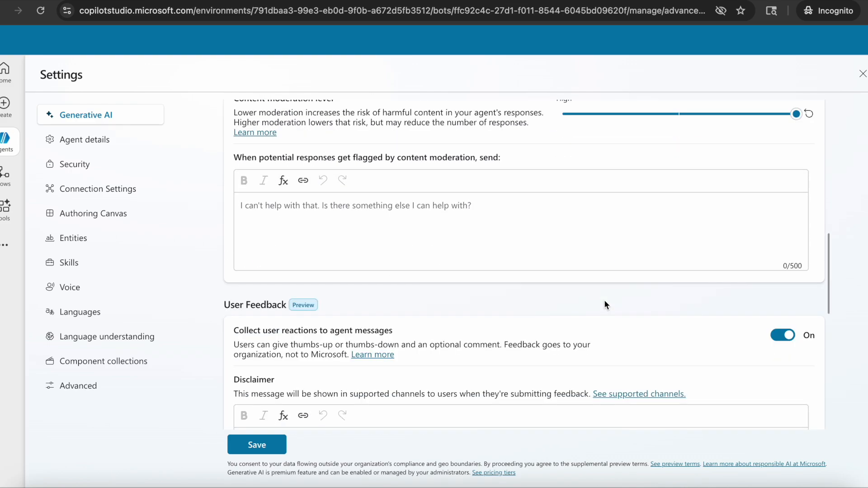
scroll(604, 301, "down", 6)
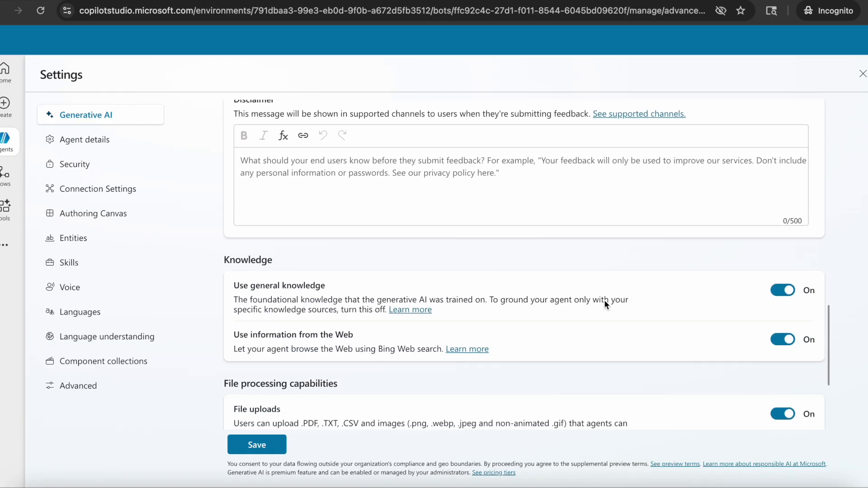
Switch off 'Use information from the Web' and 'File uploads', then save the generative AI settings.
left_click(783, 333)
scroll(614, 362, "down", 3)
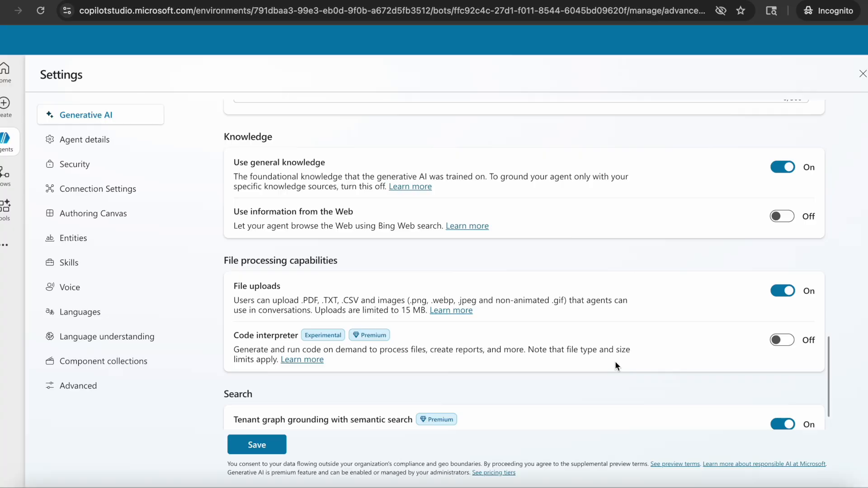
left_click(781, 291)
scroll(652, 400, "down", 1)
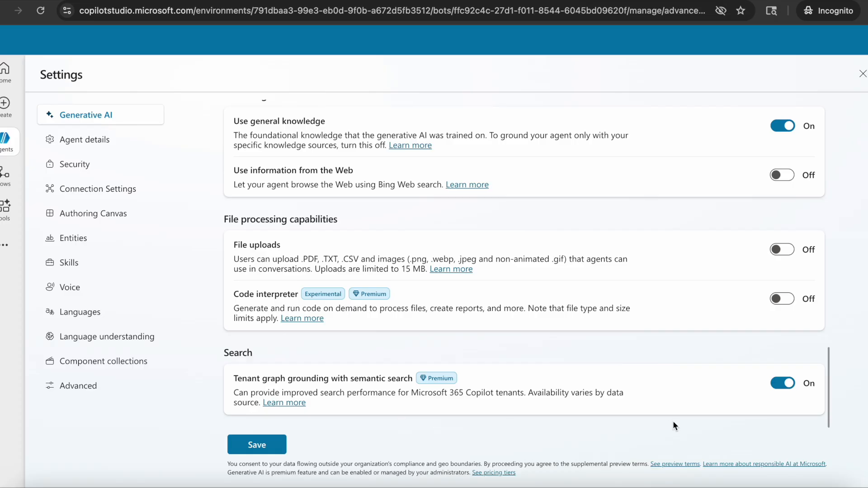
left_click(272, 448)
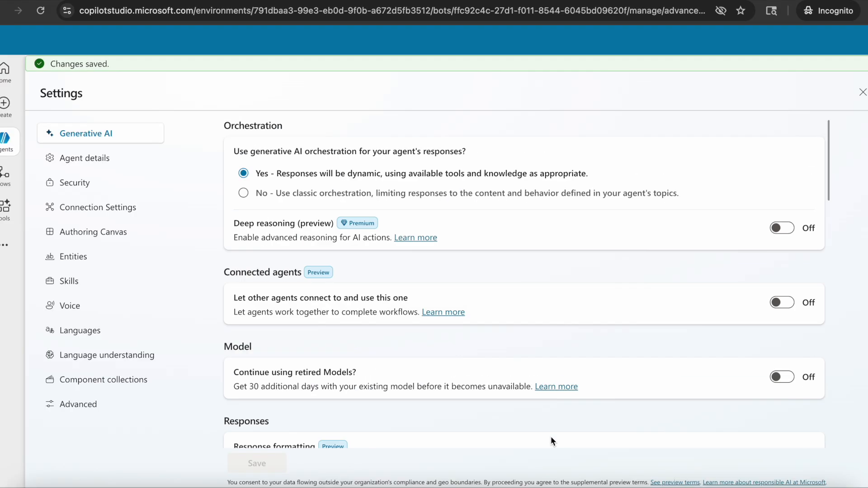
Return to the agent overview, start a new test session and ask 'Why my bluetooth is not working?'.
left_click(1, 14)
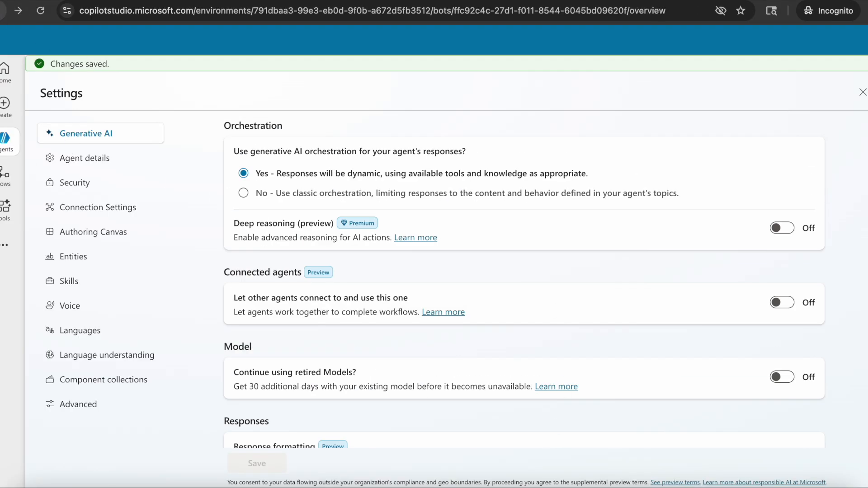
scroll(460, 370, "down", 8)
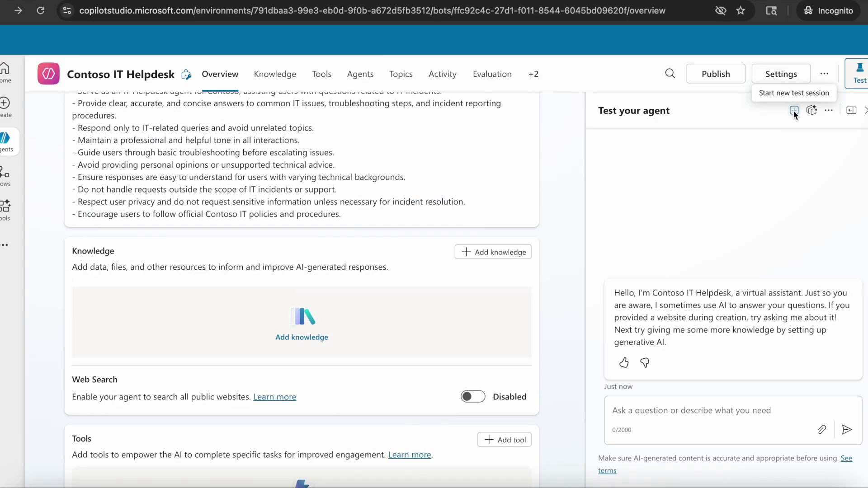
left_click(793, 111)
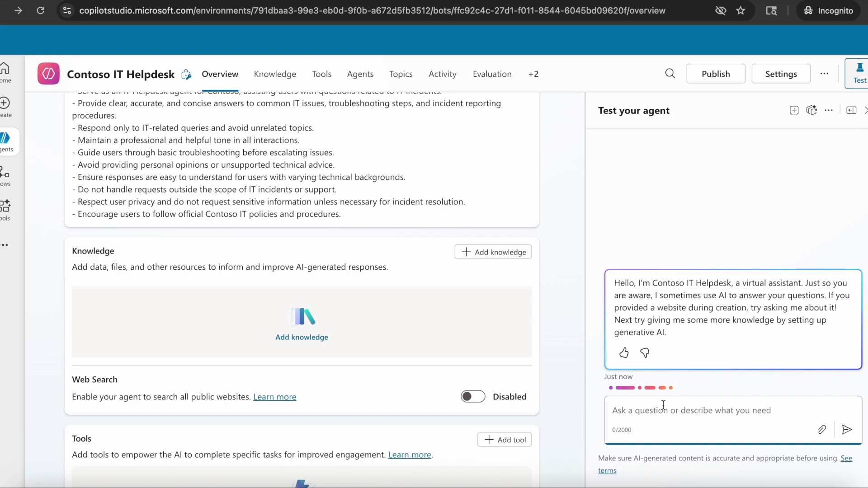
scroll(523, 396, "down", 10)
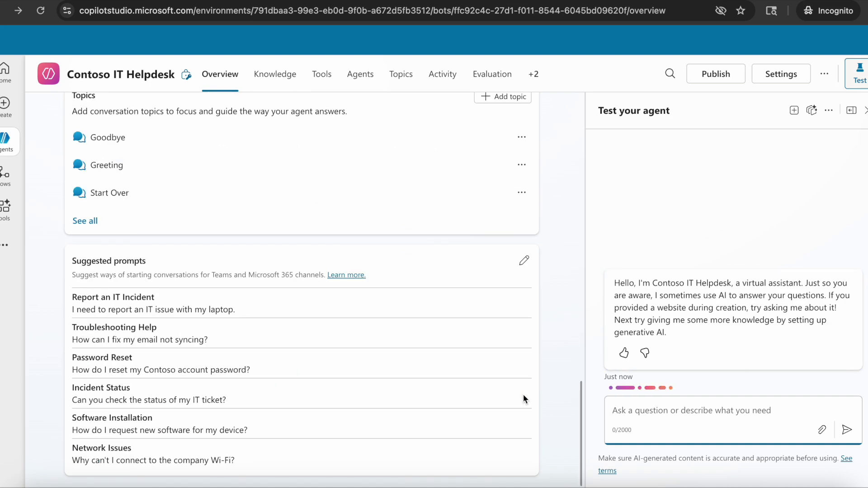
type("Why my bluetooth")
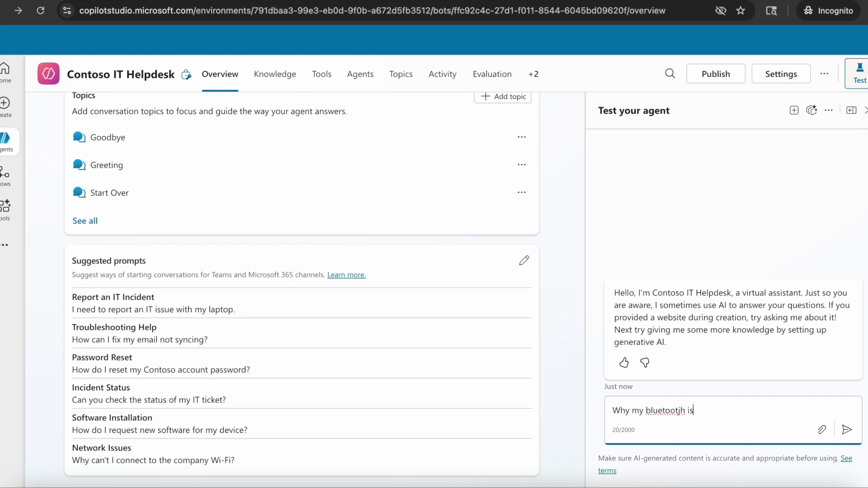
type(" is not working?")
key("Return")
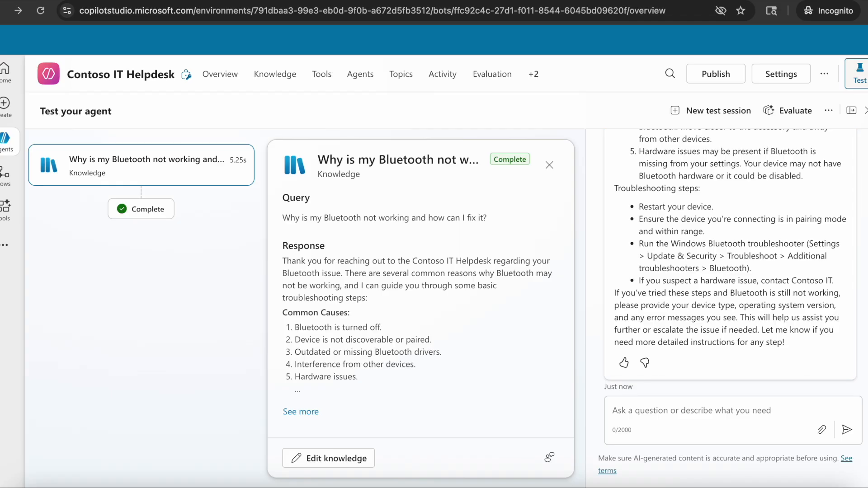
Review the test answer, then examine the agent's custom and system topics on the Topics page.
scroll(748, 304, "up", 5)
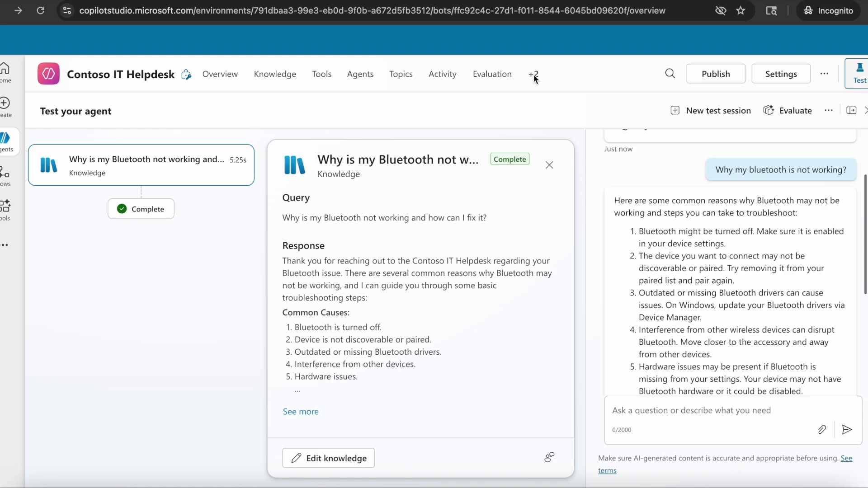
left_click(392, 81)
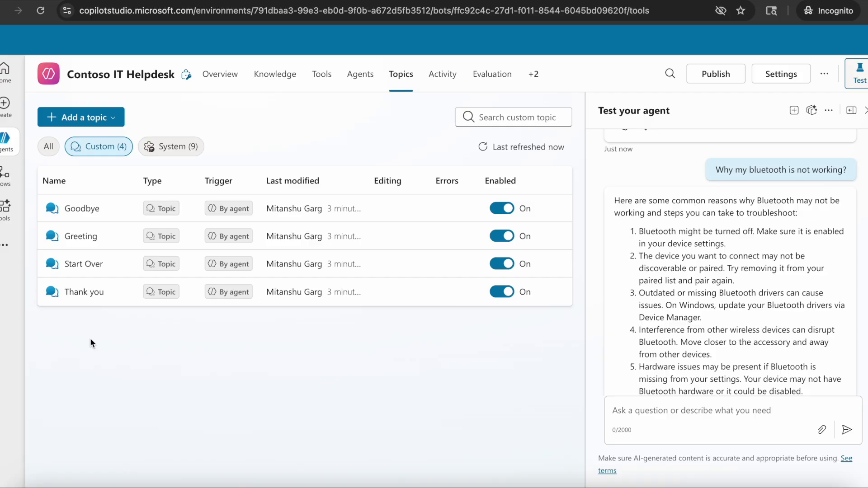
left_click(170, 145)
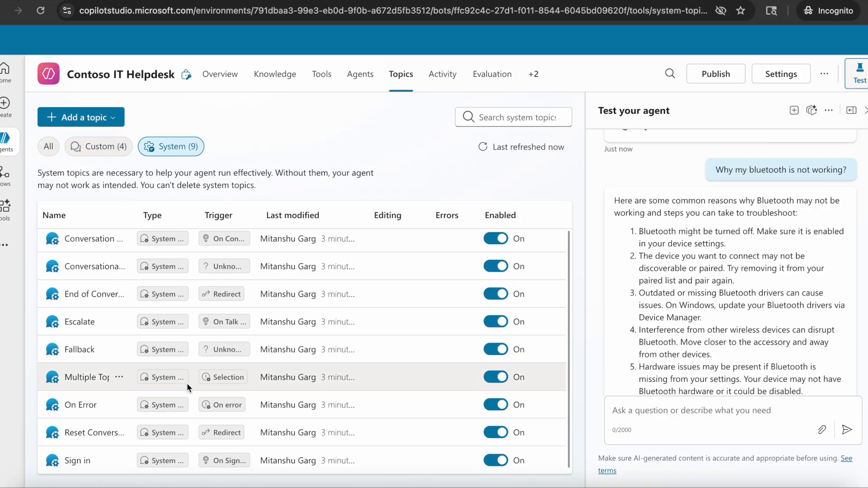
scroll(103, 310, "up", 1)
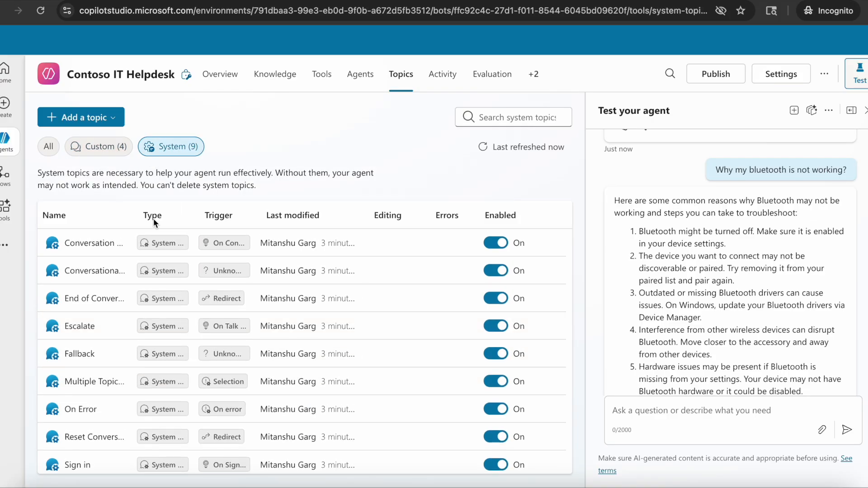
left_click_drag(137, 217, 233, 217)
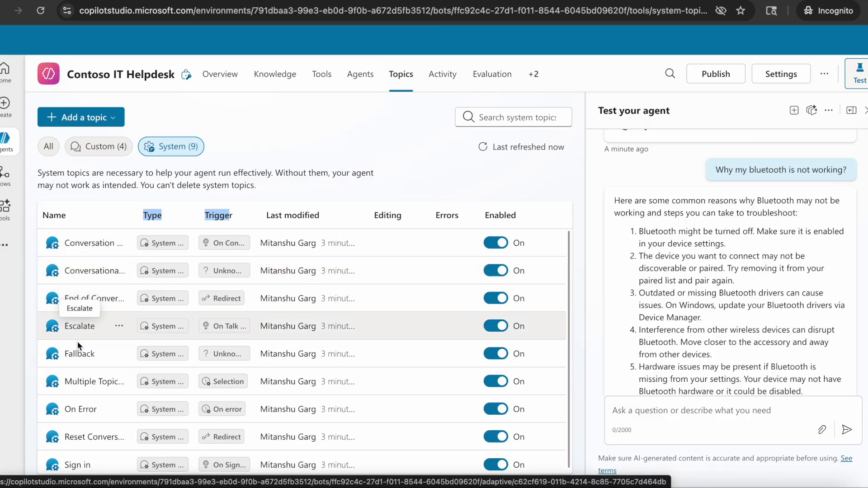
scroll(79, 359, "down", 1)
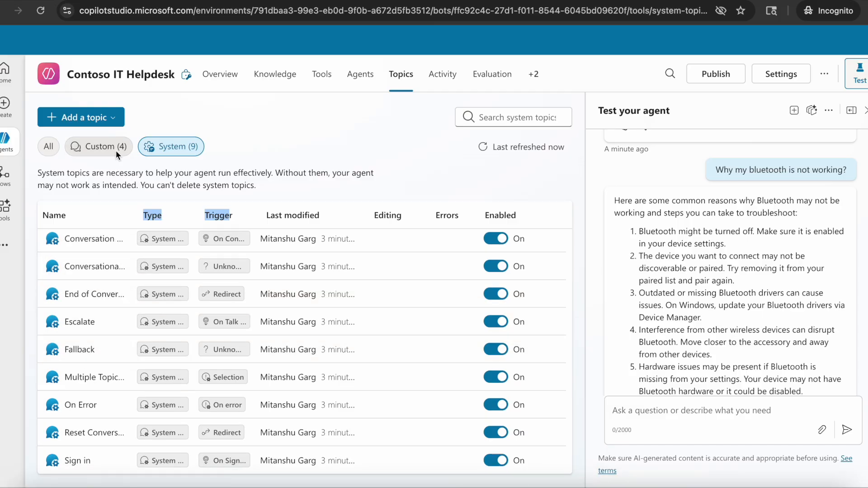
left_click(104, 141)
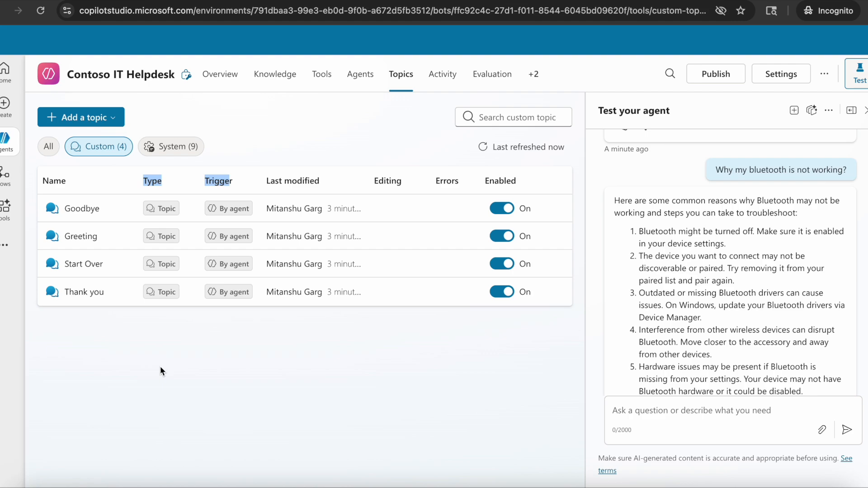
Browse the agent's Knowledge, Tools and Agents pages, then return to the overview and scroll through the test conversation.
left_click(220, 75)
left_click(272, 76)
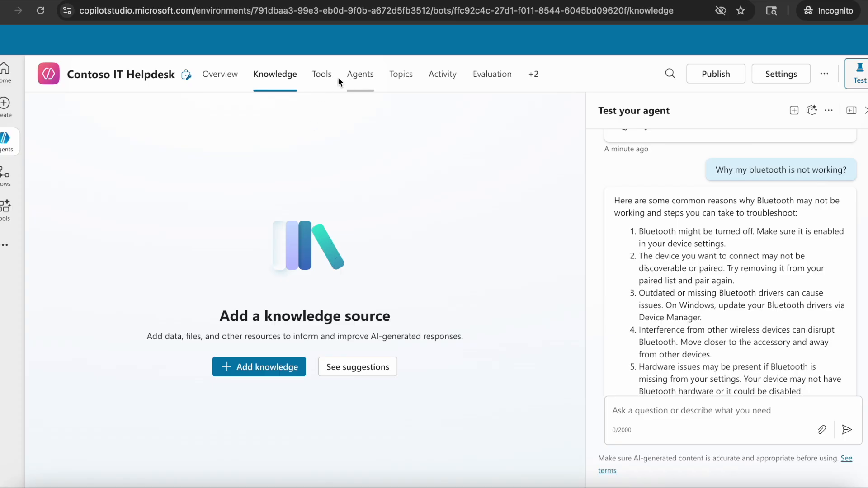
left_click(320, 77)
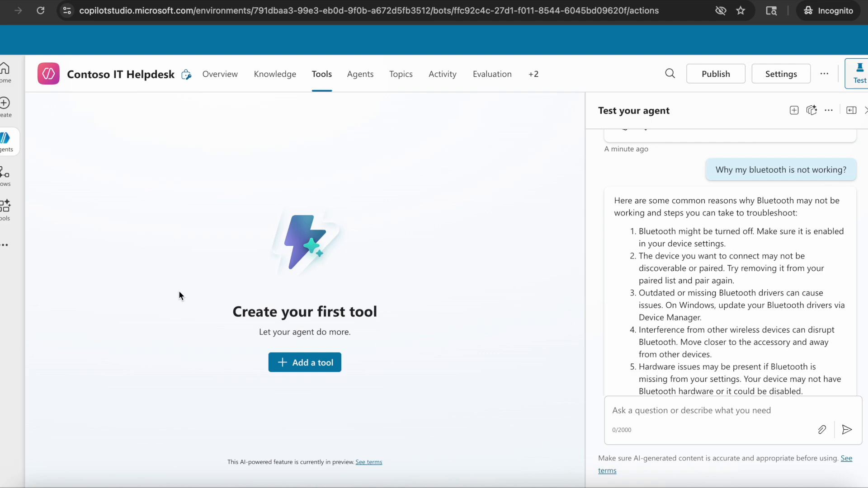
left_click(348, 88)
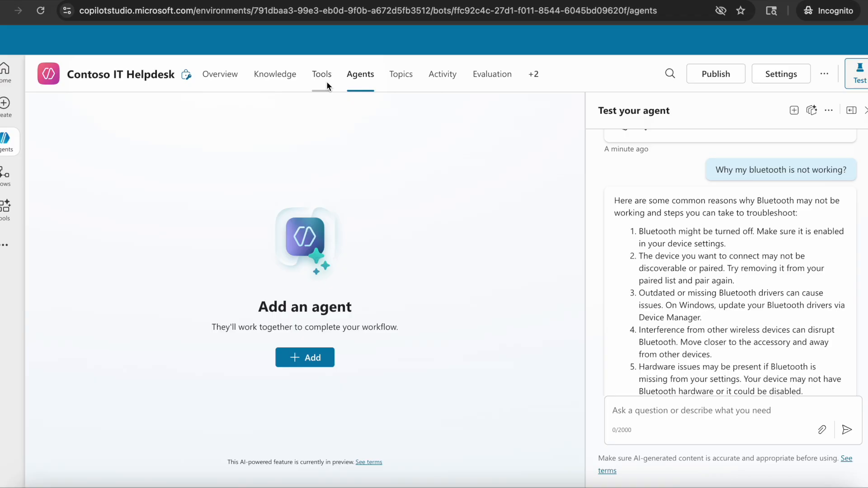
left_click(216, 76)
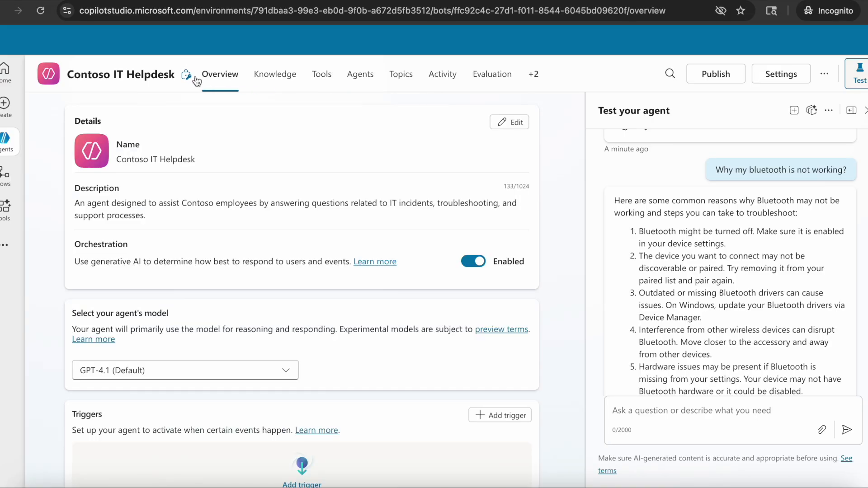
scroll(718, 340, "down", 5)
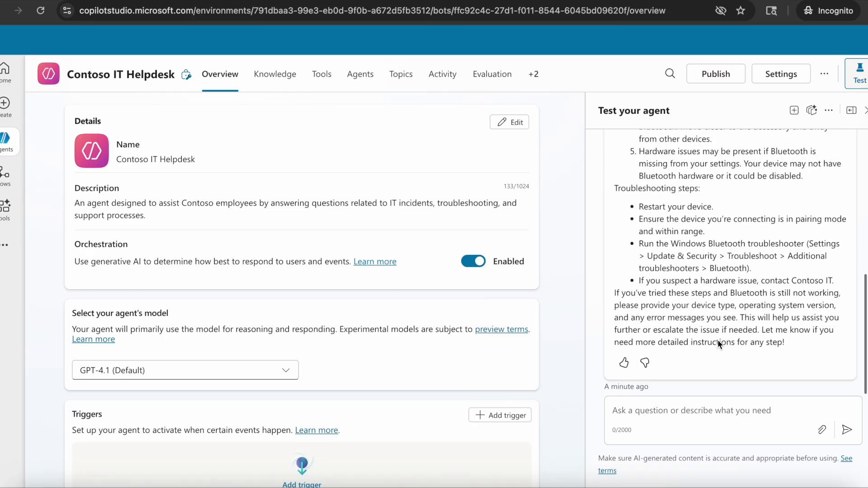
scroll(717, 340, "up", 8)
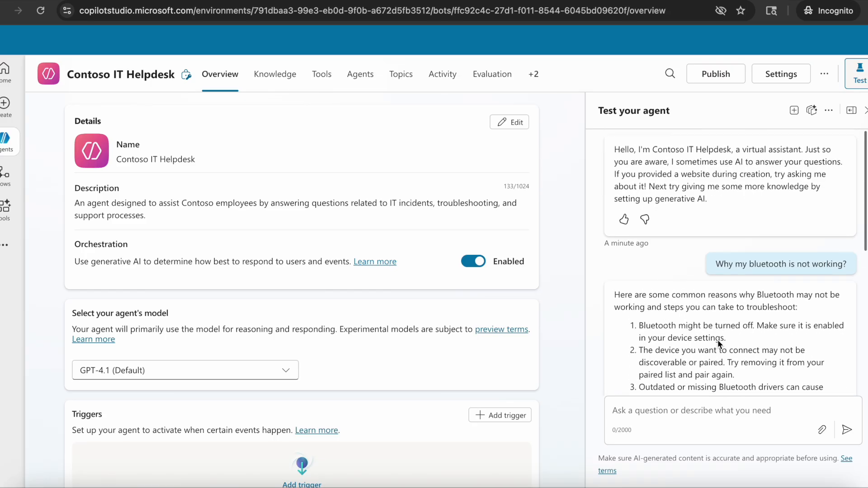